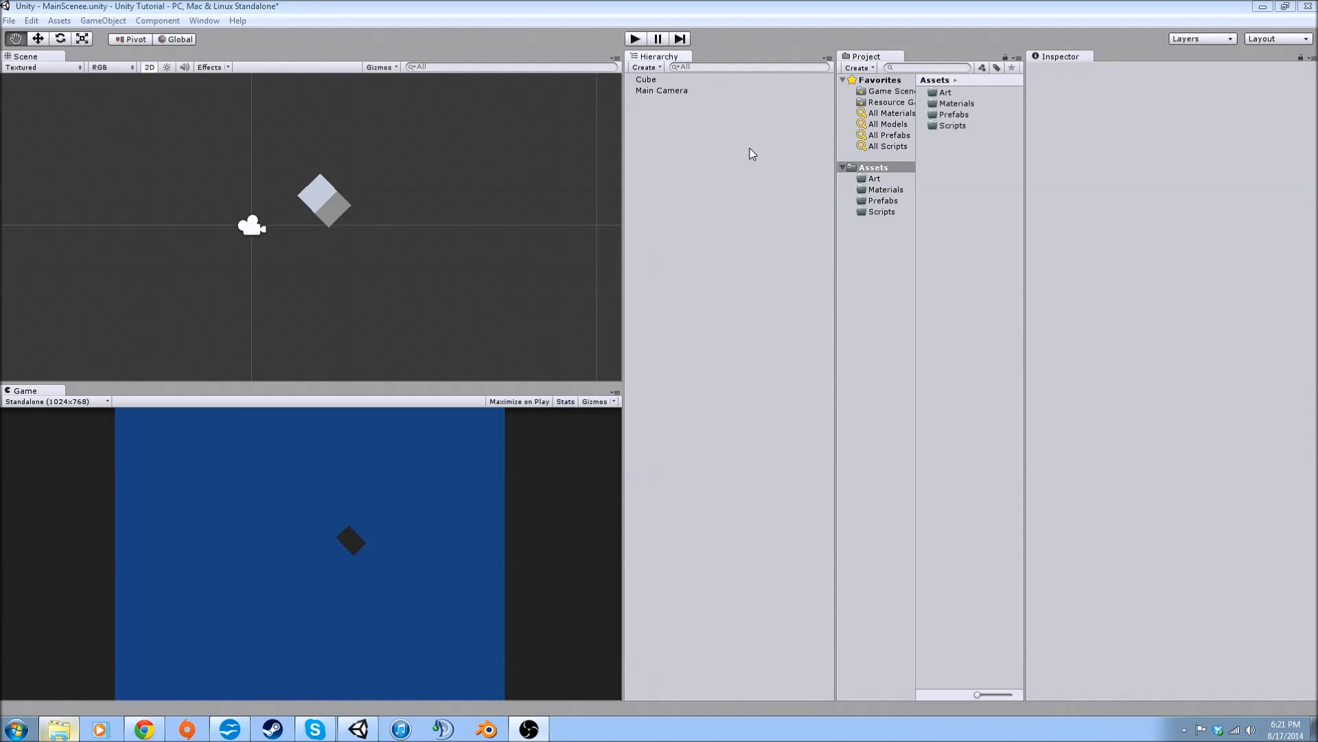
{"action": "left_click", "coordinate": [644, 68]}
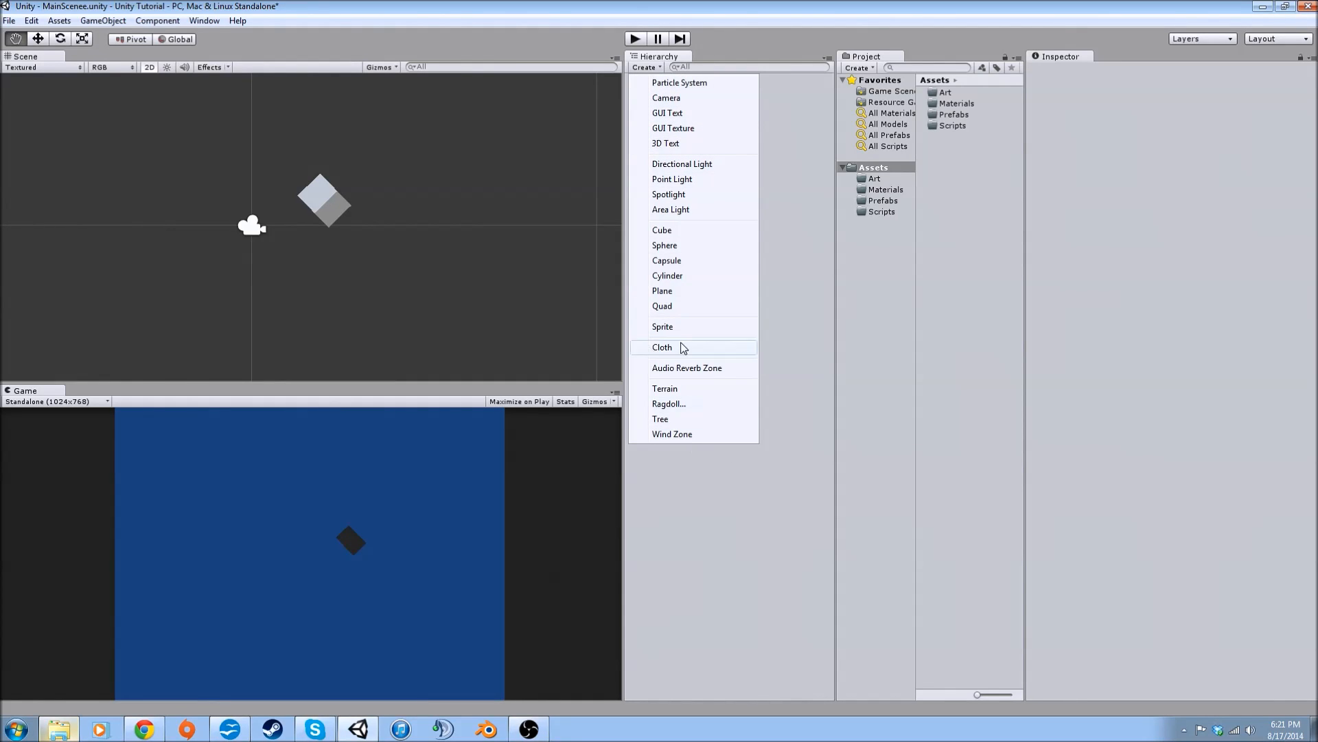
{"action": "left_click", "coordinate": [665, 7]}
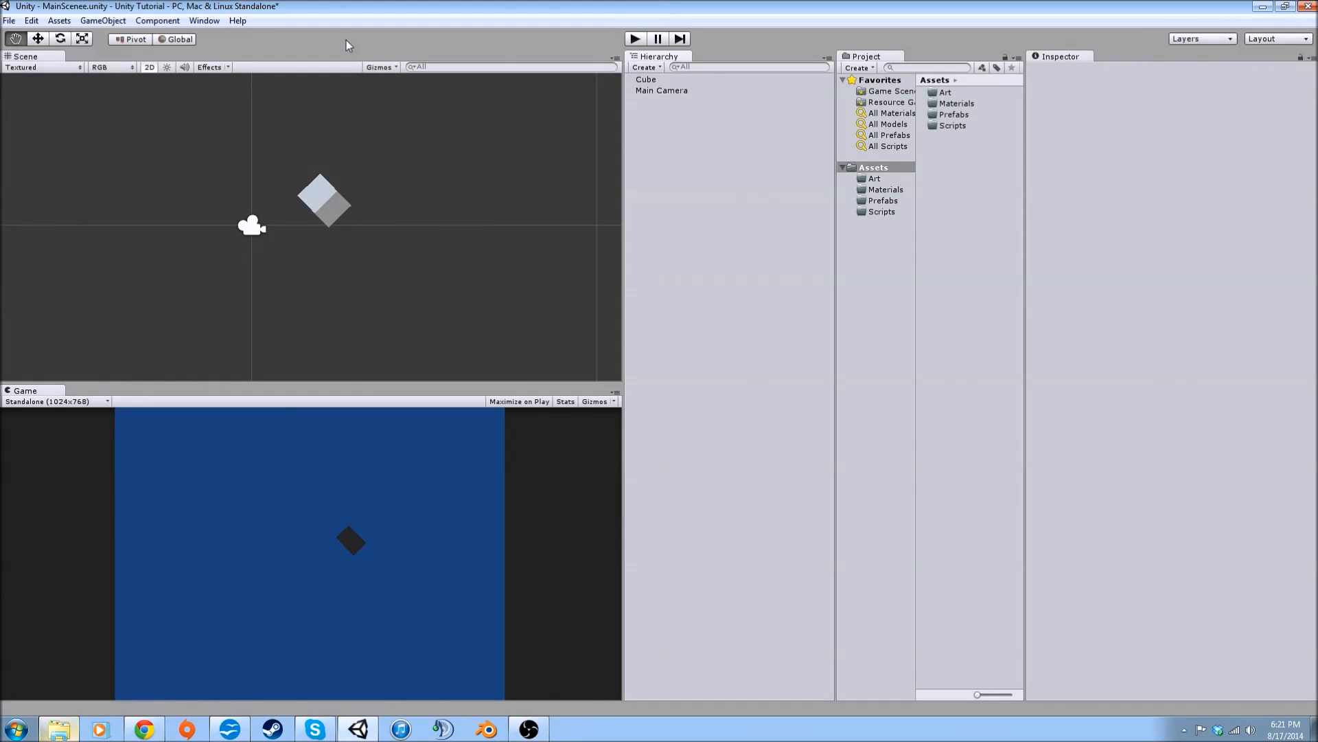
Create an empty game object in the scene and name it Objects
{"action": "left_click", "coordinate": [103, 21]}
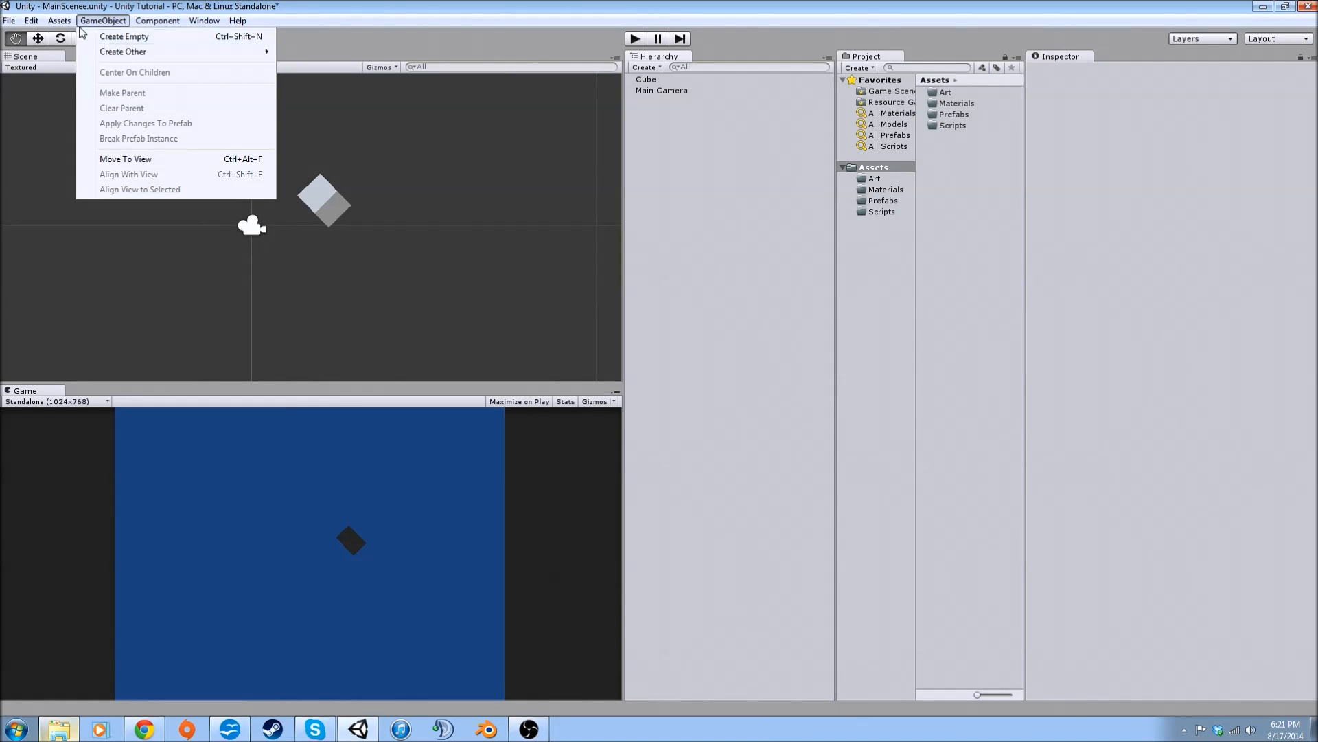
{"action": "mouse_move", "coordinate": [132, 53]}
{"action": "left_click", "coordinate": [114, 37]}
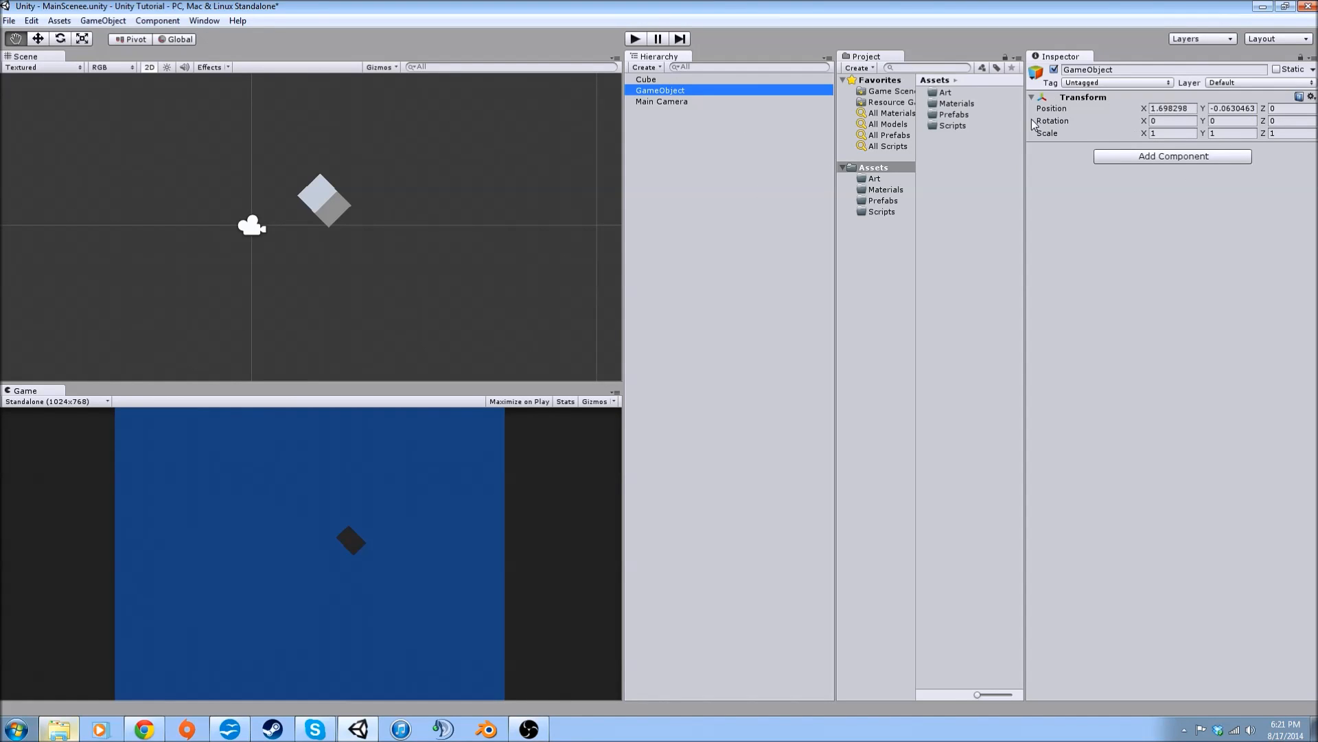
{"action": "left_click", "coordinate": [661, 91]}
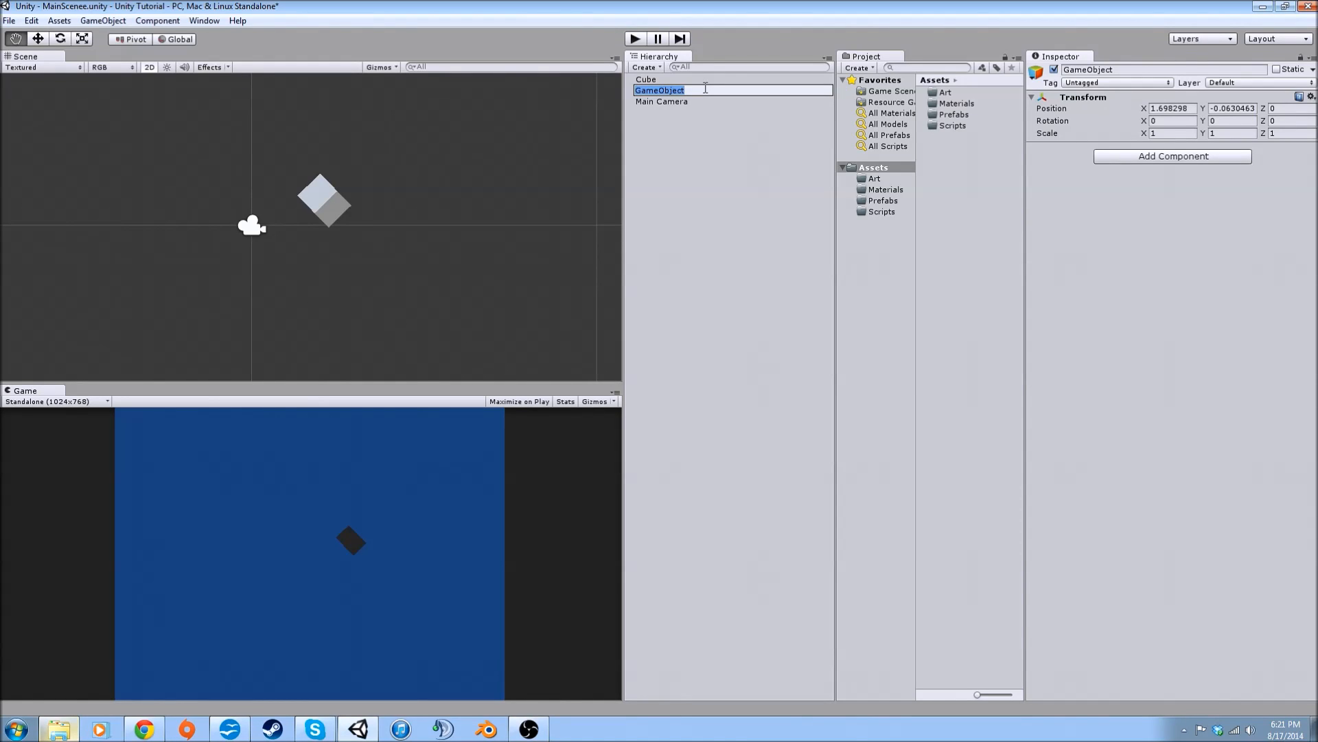
{"action": "type", "text": "Objects"}
{"action": "key", "text": "Return"}
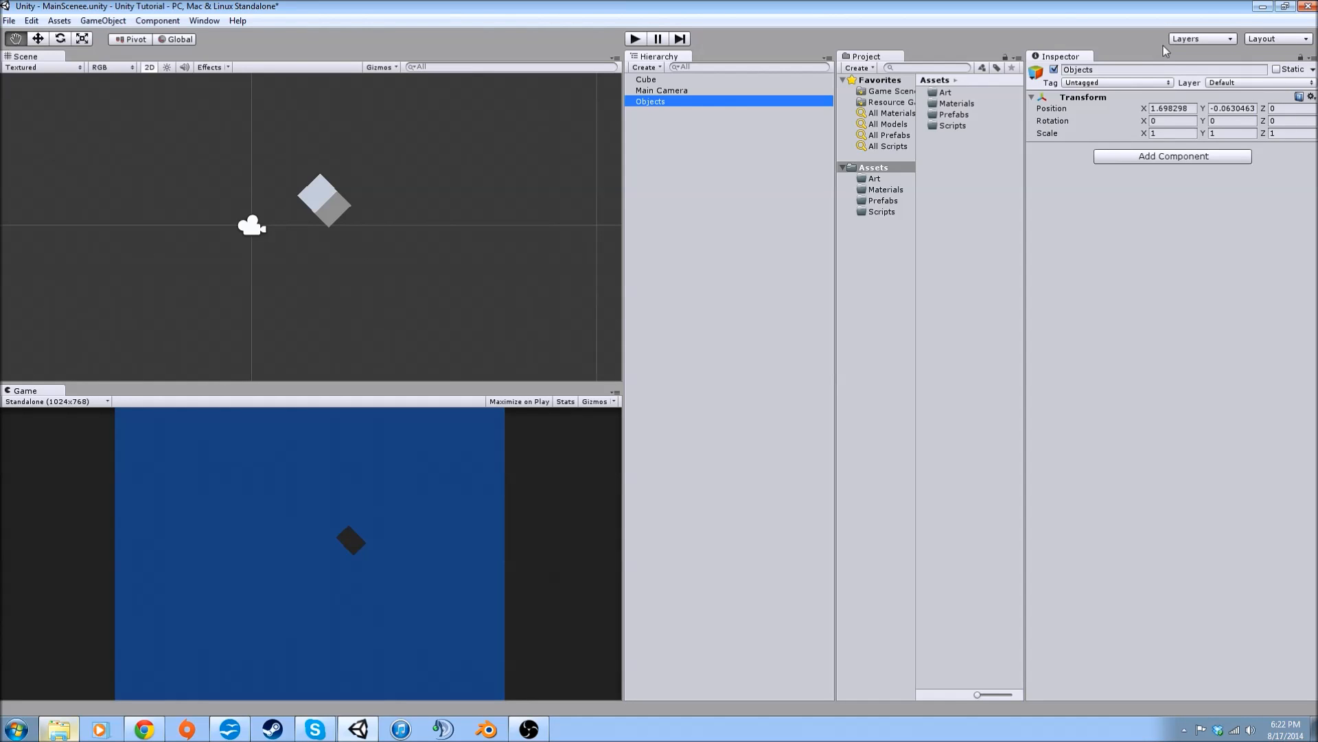
Reset the transform of the Objects game object to its default values
{"action": "left_click", "coordinate": [1131, 85]}
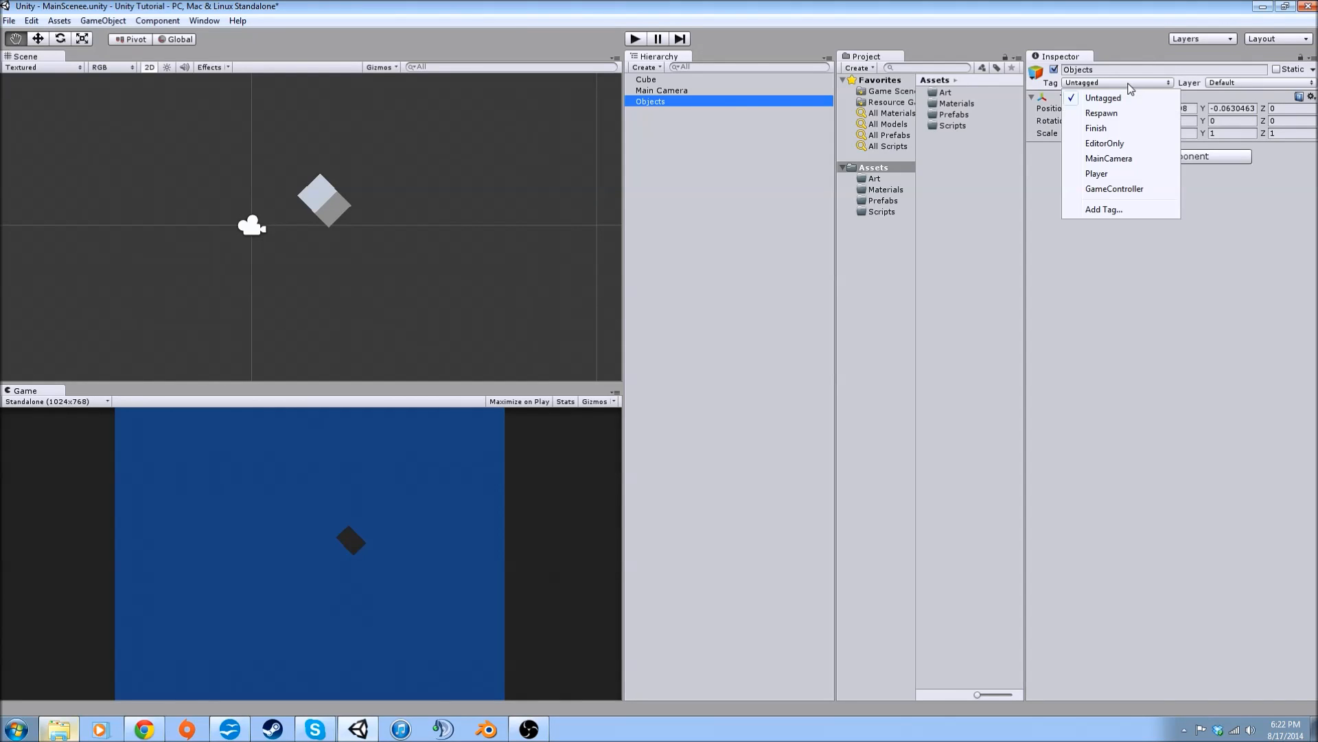
{"action": "left_click", "coordinate": [1123, 14]}
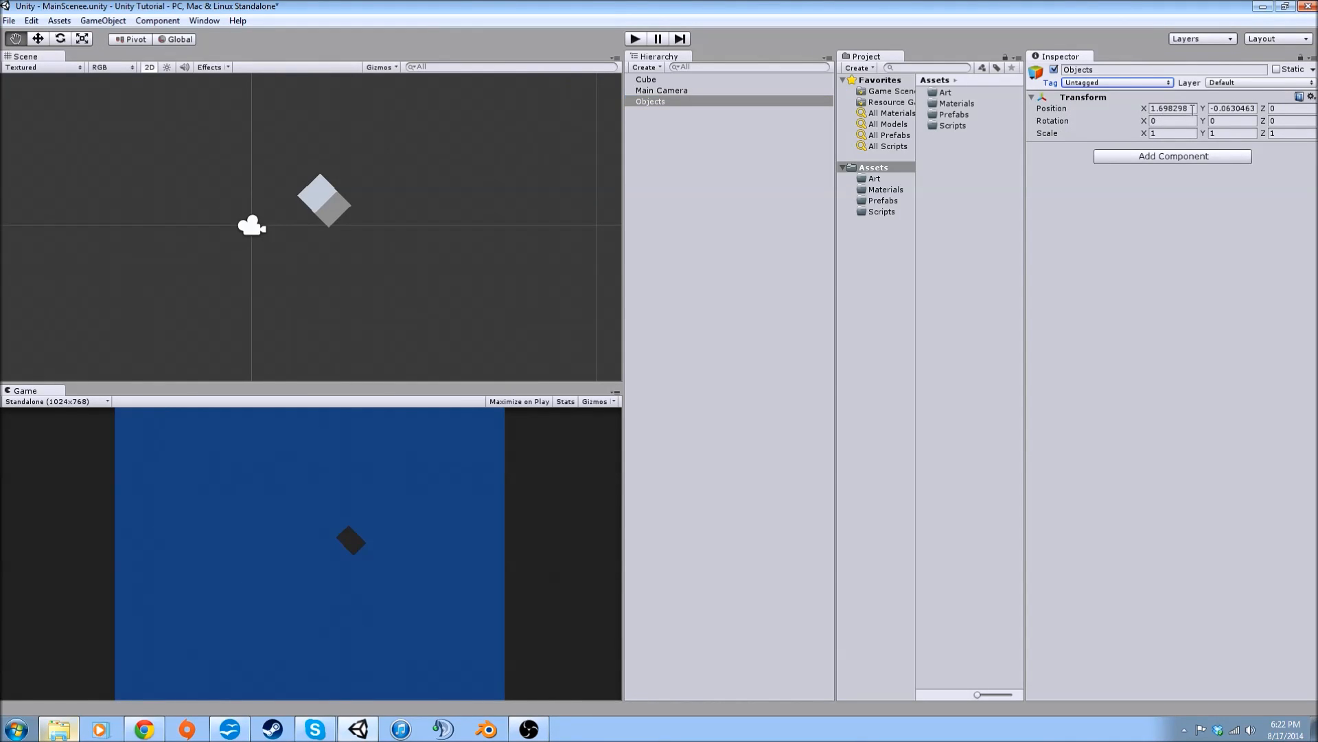
{"action": "left_click", "coordinate": [1311, 96]}
{"action": "left_click", "coordinate": [1188, 112]}
Remove the Mono Behaviour component with the missing script from the cube
{"action": "left_click", "coordinate": [658, 80]}
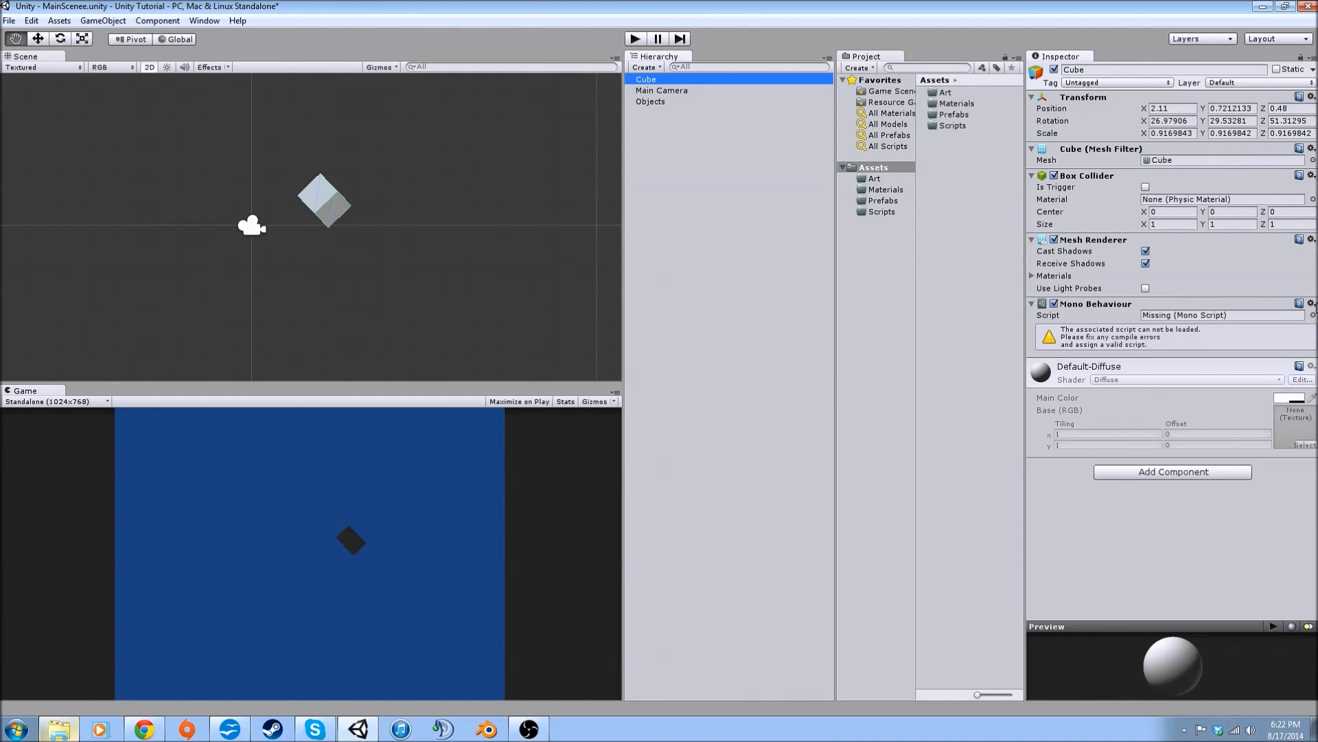
{"action": "left_click", "coordinate": [1311, 303]}
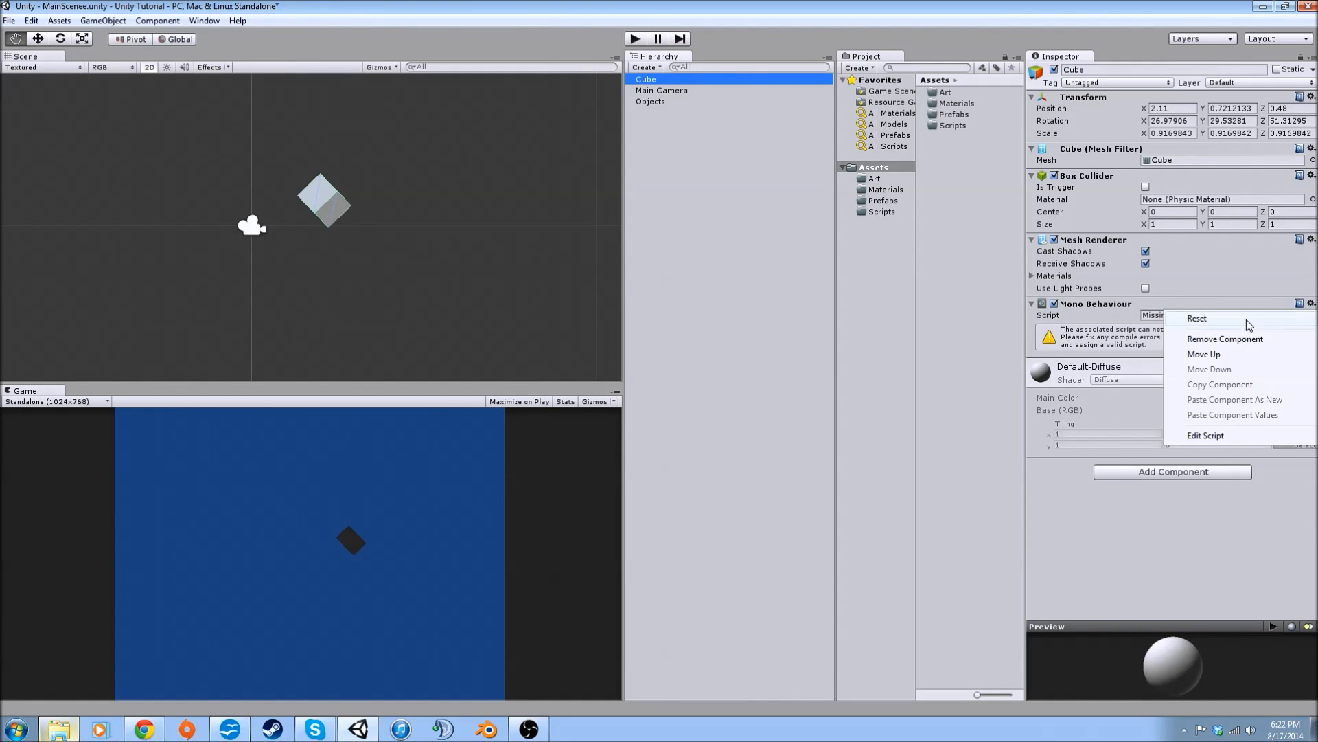
{"action": "left_click", "coordinate": [1209, 340]}
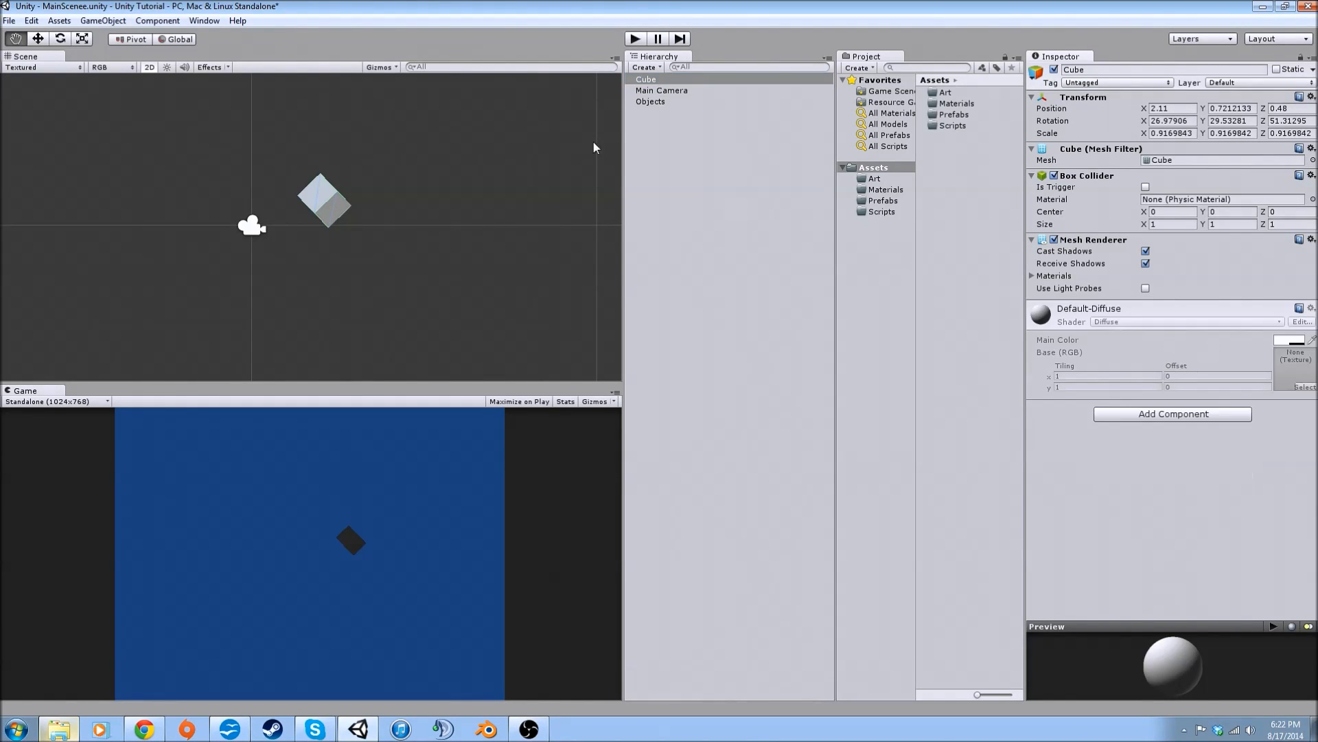
Duplicate the cube and move the copy to an X position of about -1.43
{"action": "right_click", "coordinate": [649, 81]}
{"action": "left_click", "coordinate": [680, 136]}
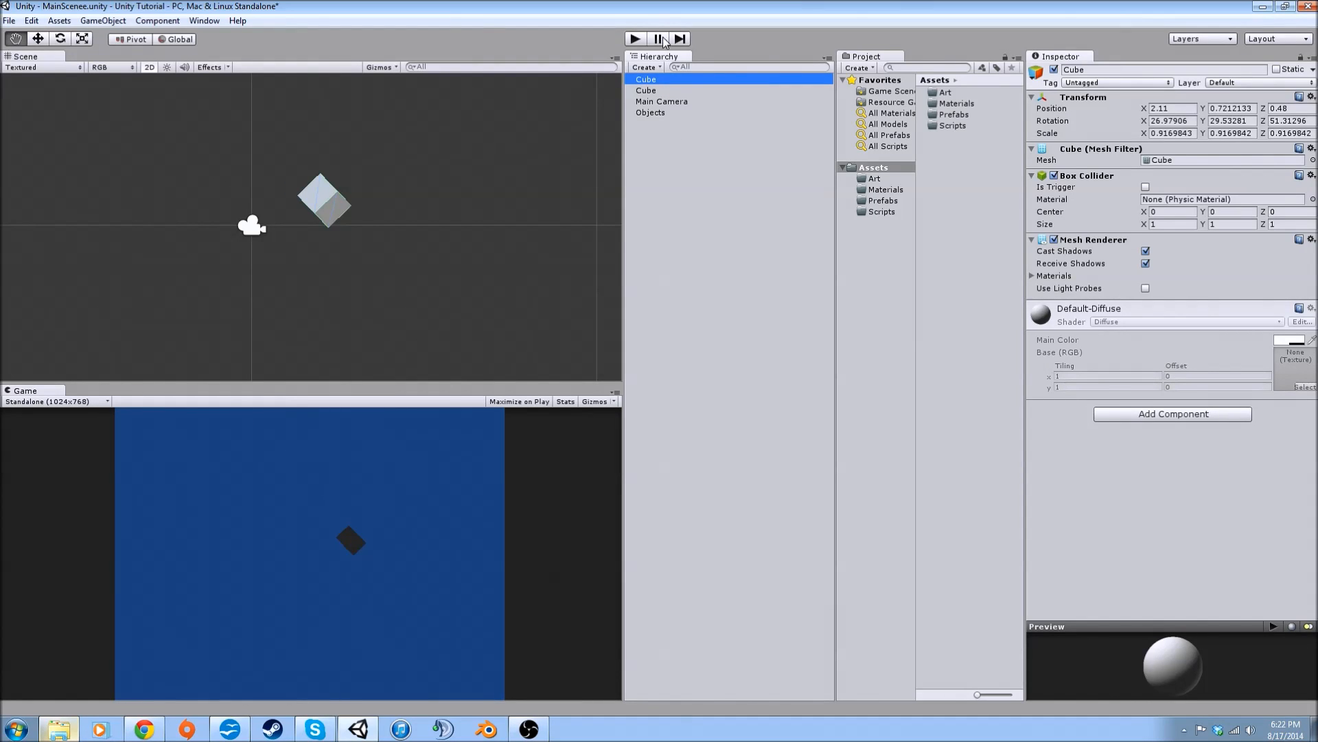
{"action": "left_click_drag", "start_coordinate": [1145, 116], "coordinate": [1071, 117]}
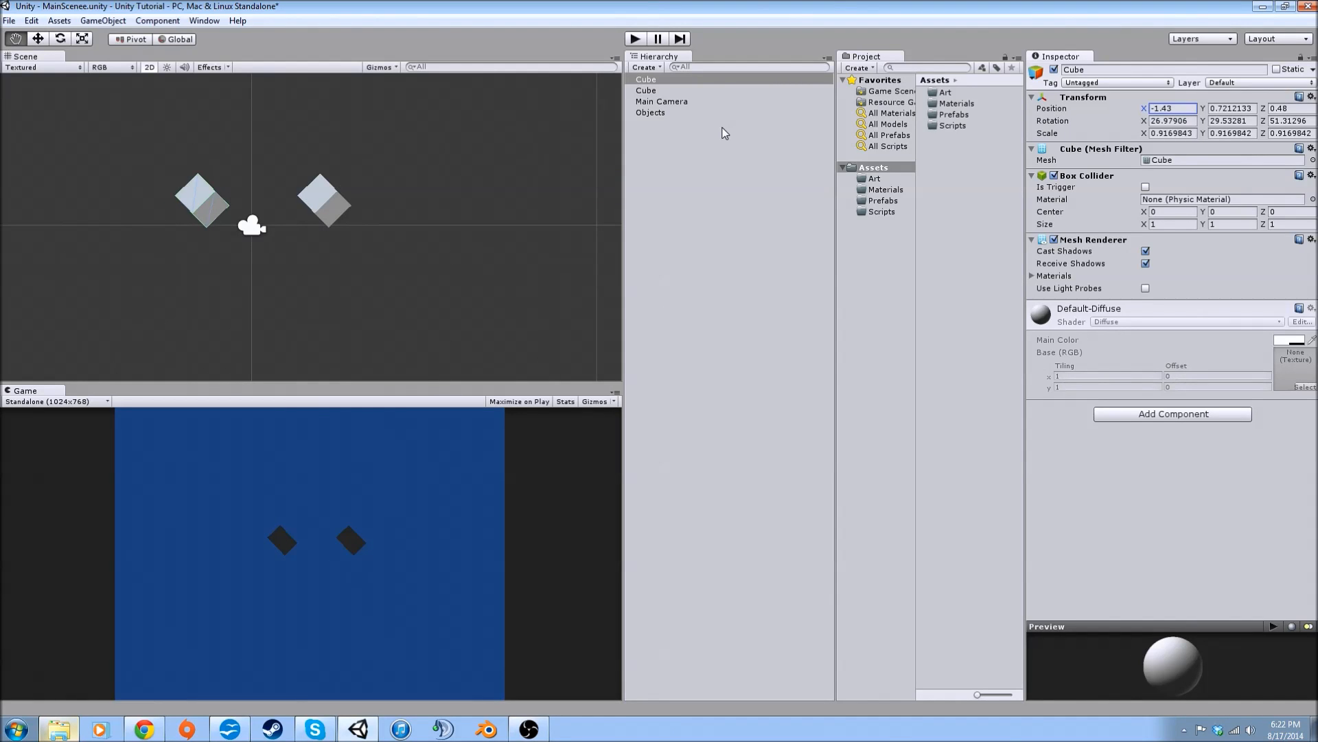
Make both cubes children of the Objects game object and expand it in the hierarchy
{"action": "left_click", "coordinate": [653, 114]}
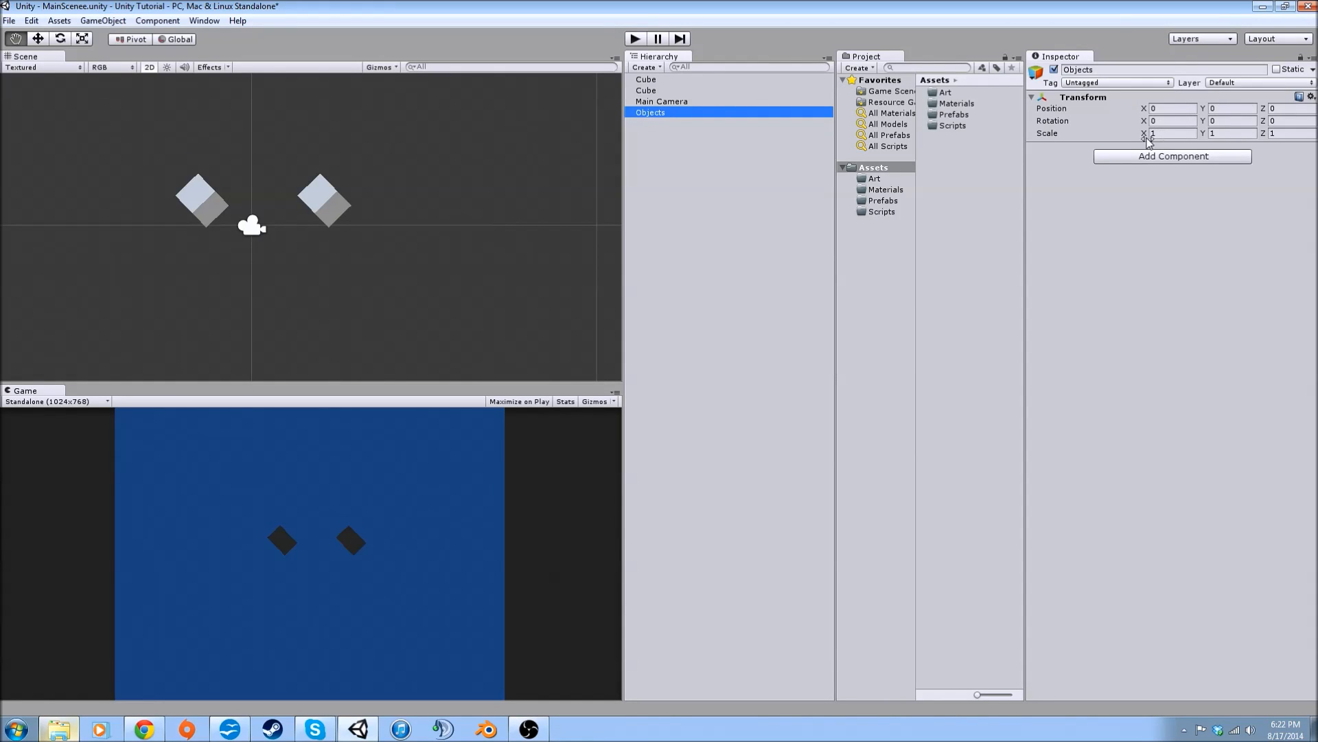
{"action": "mouse_move", "coordinate": [660, 90]}
{"action": "left_mouse_down"}
{"action": "mouse_move", "coordinate": [659, 112]}
{"action": "mouse_move", "coordinate": [661, 81]}
{"action": "mouse_move", "coordinate": [659, 101]}
{"action": "left_mouse_up"}
{"action": "left_click", "coordinate": [630, 91]}
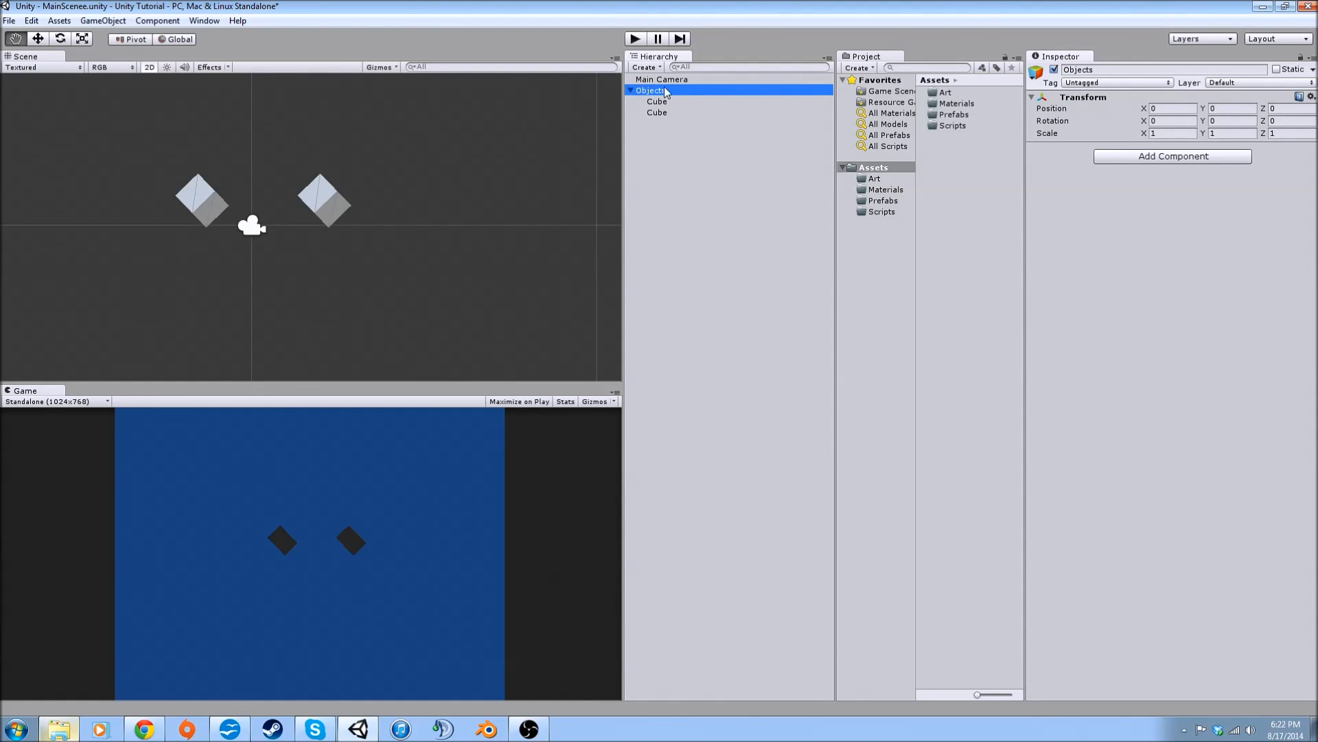
Try moving the Objects parent along X to about -0.09 and set its X position back to 0
{"action": "mouse_move", "coordinate": [1144, 108]}
{"action": "left_mouse_down"}
{"action": "mouse_move", "coordinate": [1121, 109]}
{"action": "mouse_move", "coordinate": [1191, 110]}
{"action": "mouse_move", "coordinate": [1105, 123]}
{"action": "mouse_move", "coordinate": [1160, 117]}
{"action": "mouse_move", "coordinate": [1140, 127]}
{"action": "left_mouse_up"}
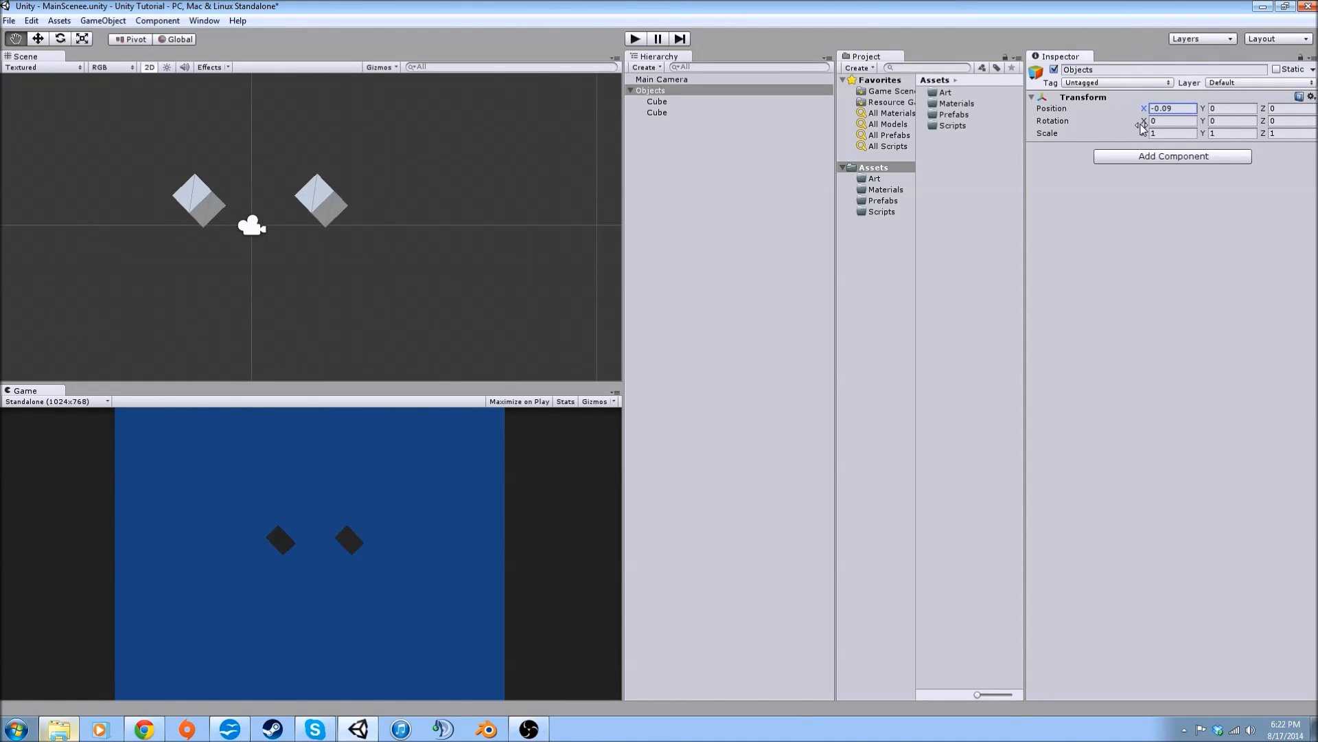
{"action": "type", "text": "0"}
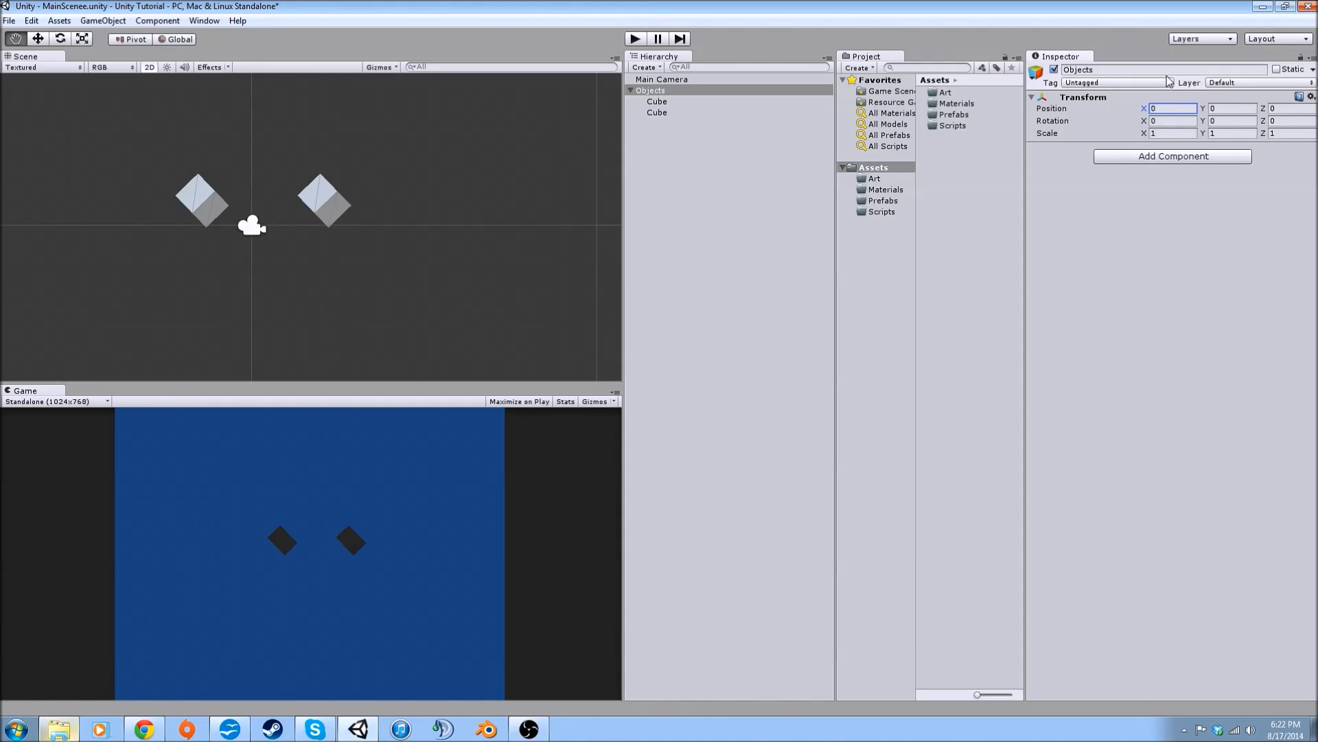
Move the first child cube to an X position of about 2.94 and shift the second child cube along X
{"action": "left_click", "coordinate": [677, 103]}
{"action": "mouse_move", "coordinate": [1142, 112]}
{"action": "left_mouse_down"}
{"action": "mouse_move", "coordinate": [1127, 110]}
{"action": "mouse_move", "coordinate": [1157, 106]}
{"action": "left_mouse_up"}
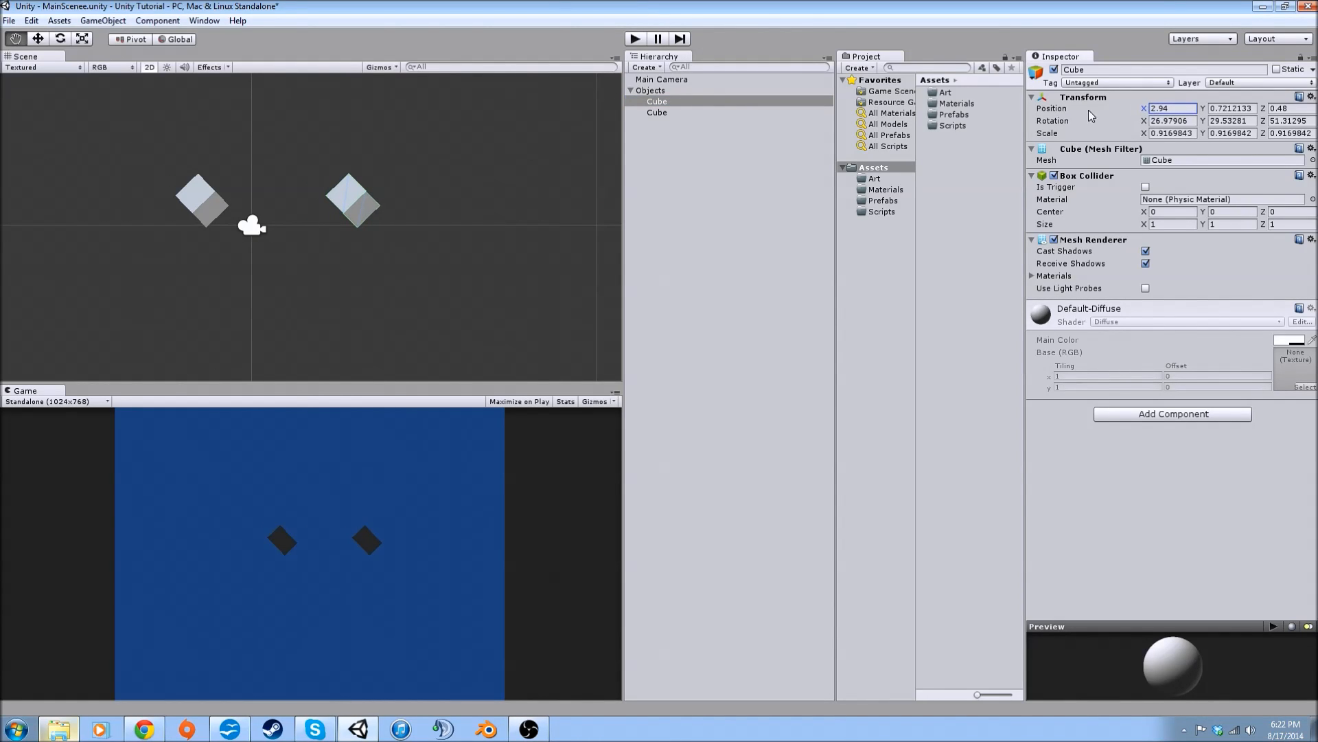
{"action": "left_click", "coordinate": [681, 113]}
{"action": "left_click_drag", "start_coordinate": [1145, 111], "coordinate": [1192, 108]}
Try shifting the Objects parent to X 0.32, return its X position to 0 and deselect it
{"action": "left_click", "coordinate": [739, 90]}
{"action": "left_click", "coordinate": [1194, 108]}
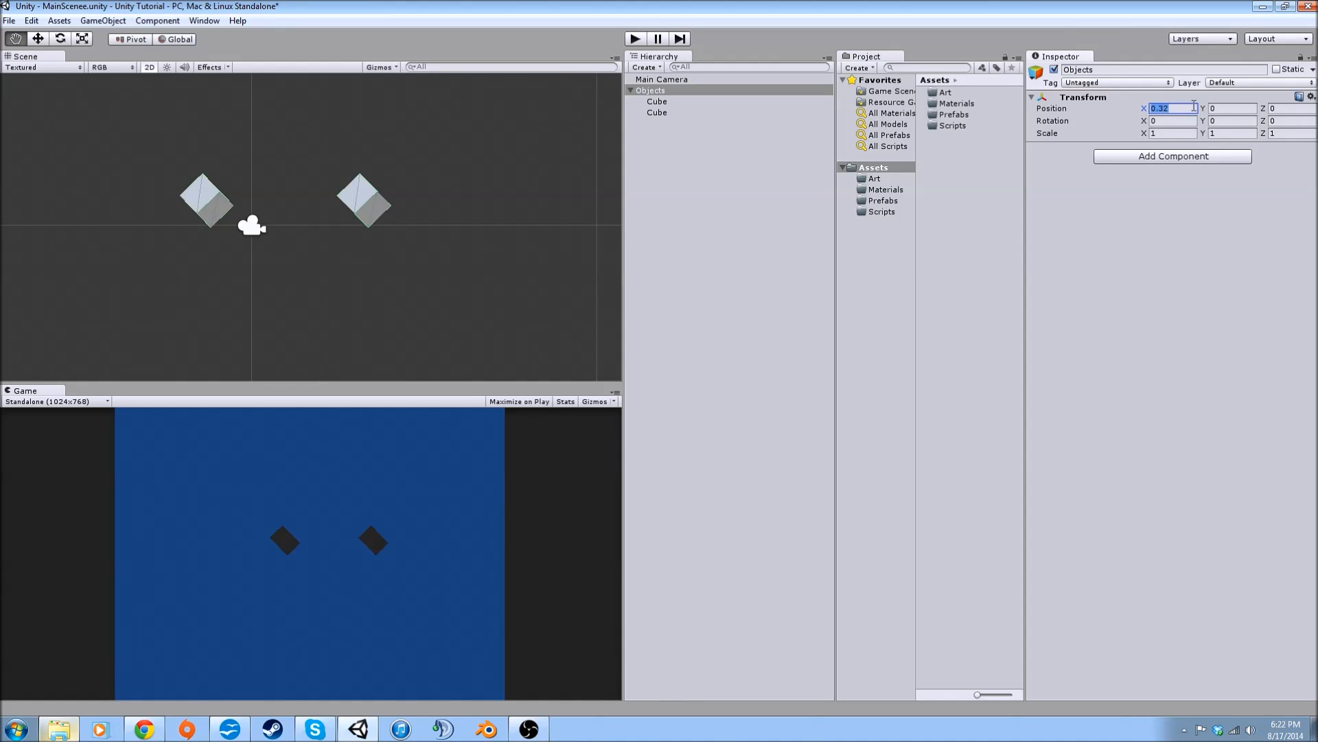
{"action": "type", "text": "0"}
{"action": "left_click", "coordinate": [764, 240]}
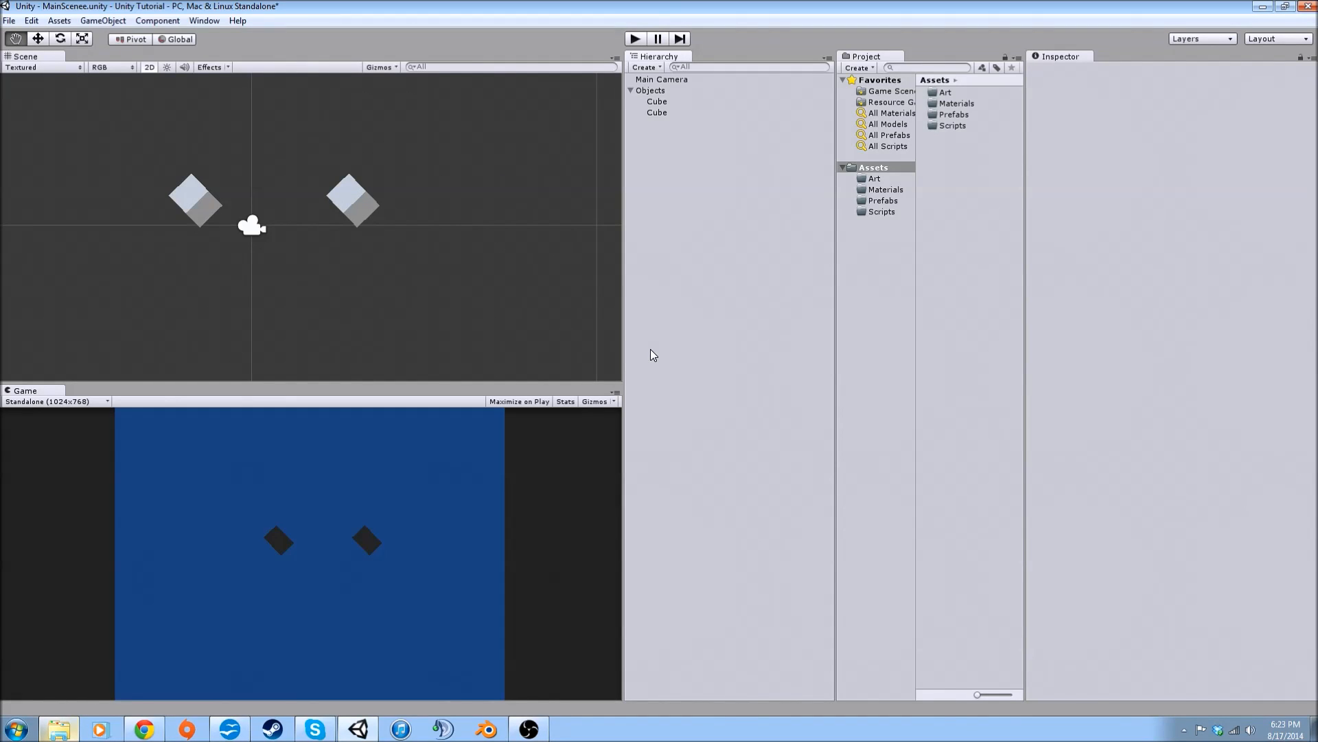
Start saving the scene under a new name and create a Scenes folder inside Assets
{"action": "left_click", "coordinate": [10, 21]}
{"action": "left_click", "coordinate": [34, 88]}
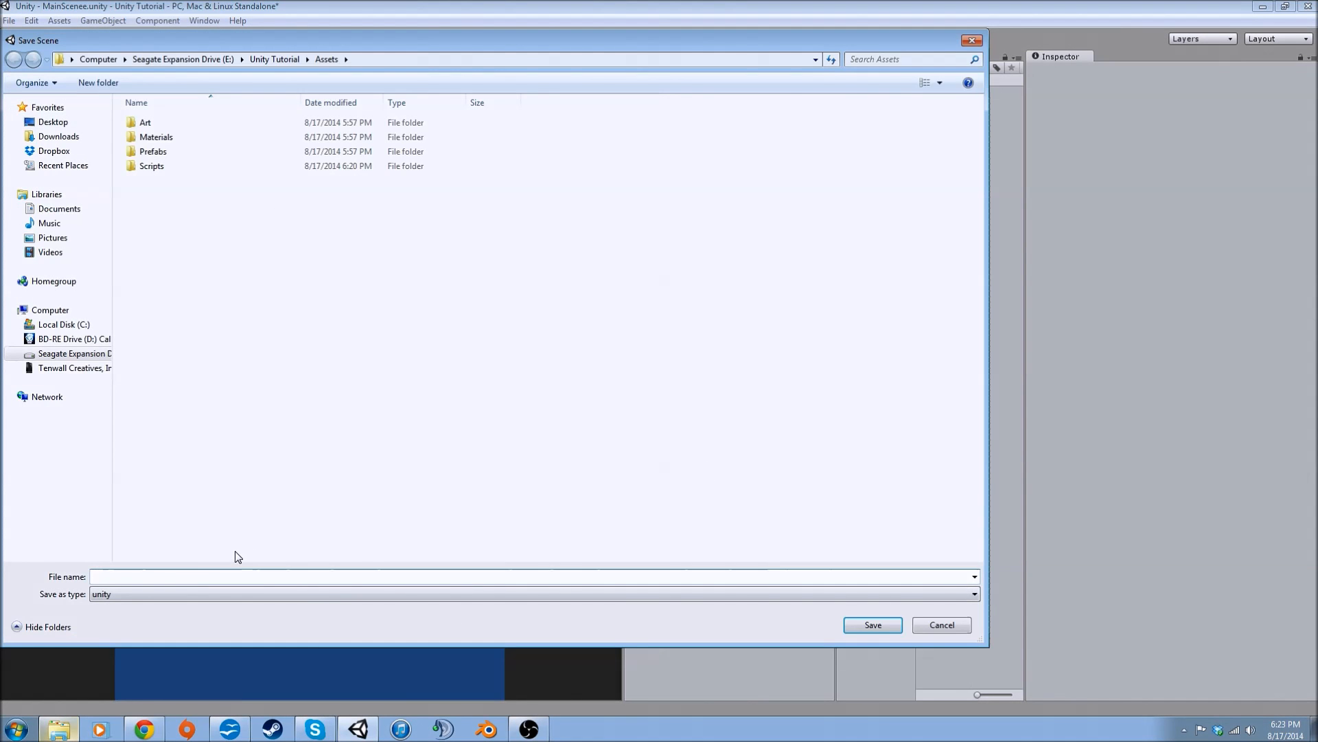
{"action": "right_click", "coordinate": [254, 290]}
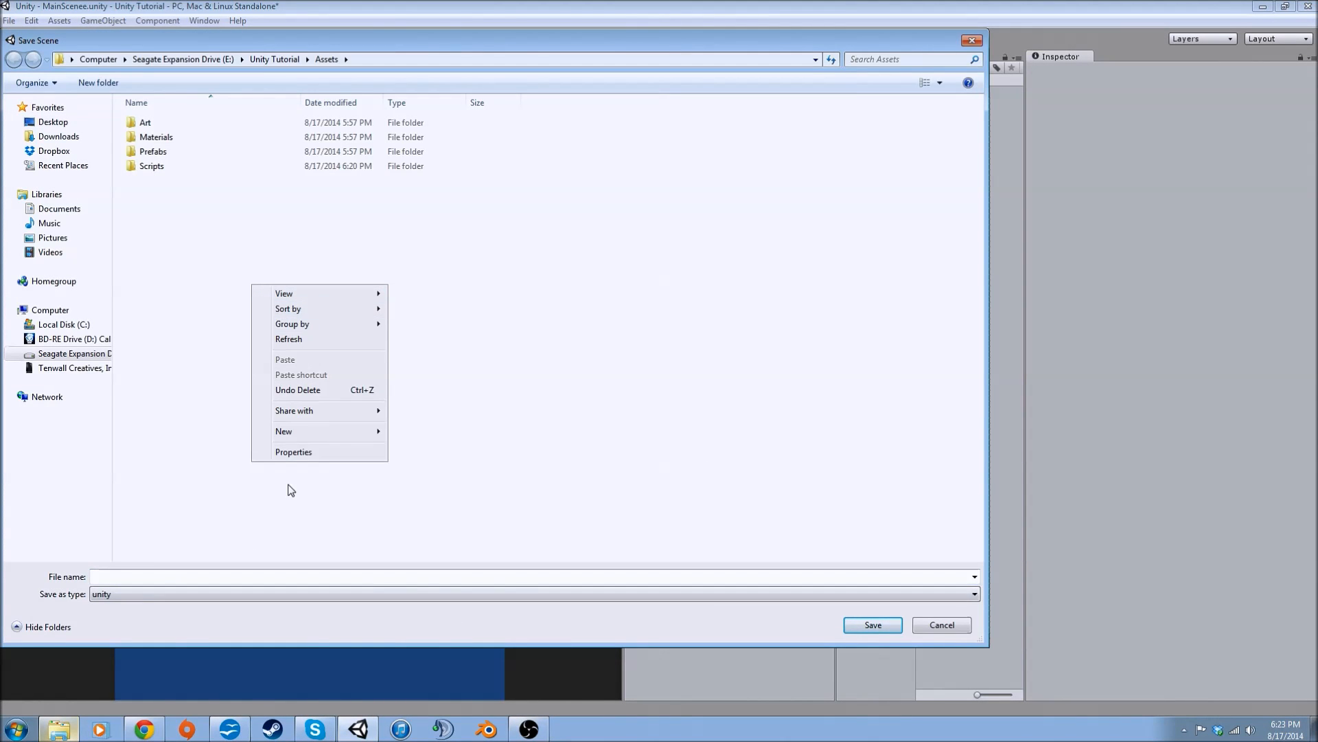
{"action": "mouse_move", "coordinate": [297, 439]}
{"action": "left_click", "coordinate": [422, 432]}
{"action": "type", "text": "Scenes"}
{"action": "key", "text": "Return"}
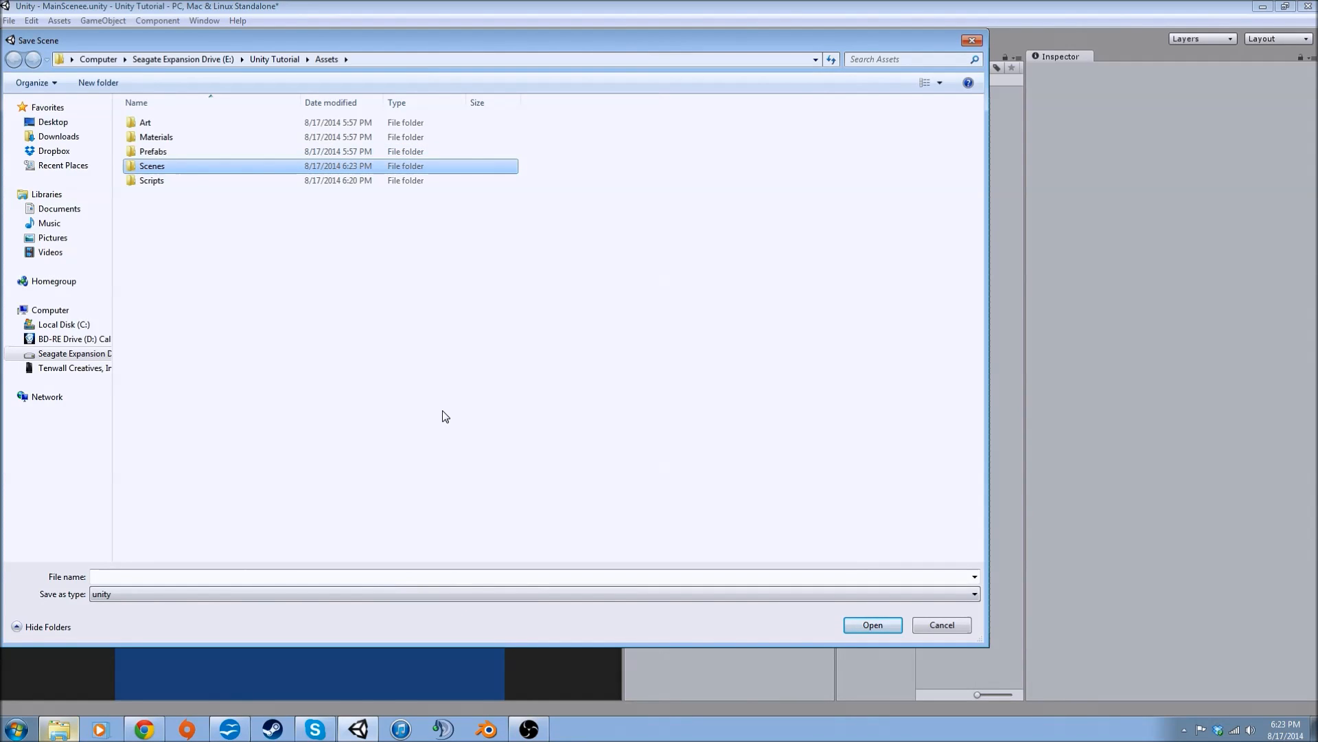
Save the scene as MainScene inside the new Scenes folder
{"action": "key", "text": "Tab"}
{"action": "type", "text": "Main"}
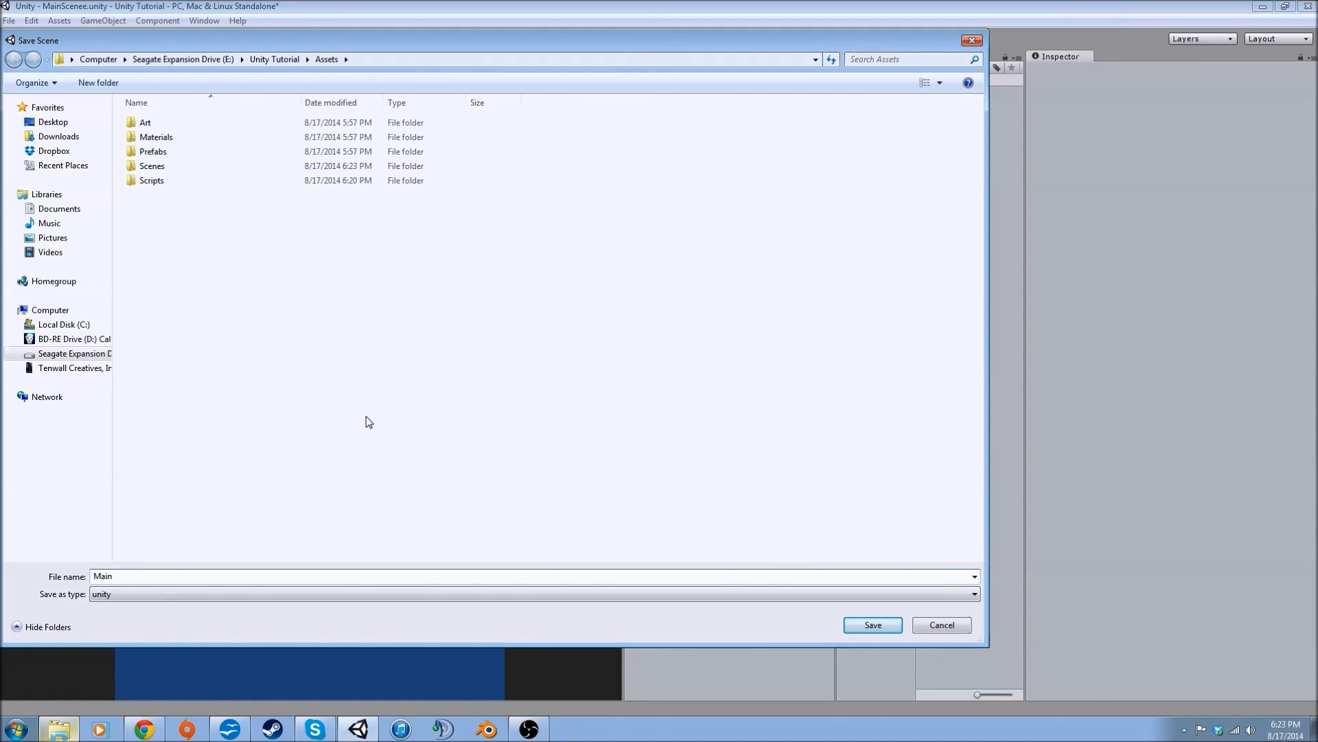
{"action": "type", "text": "Sce"}
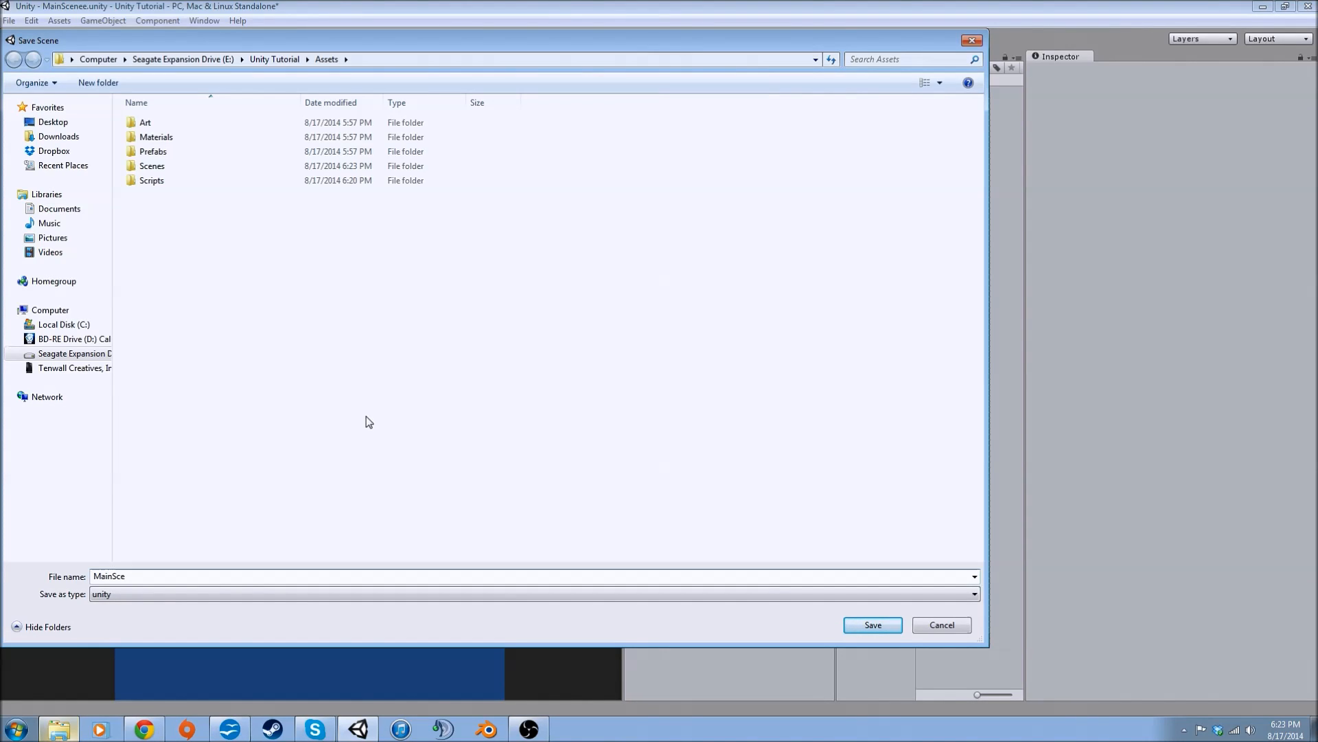
{"action": "type", "text": "ne"}
{"action": "double_click", "coordinate": [151, 166]}
{"action": "left_click", "coordinate": [886, 632]}
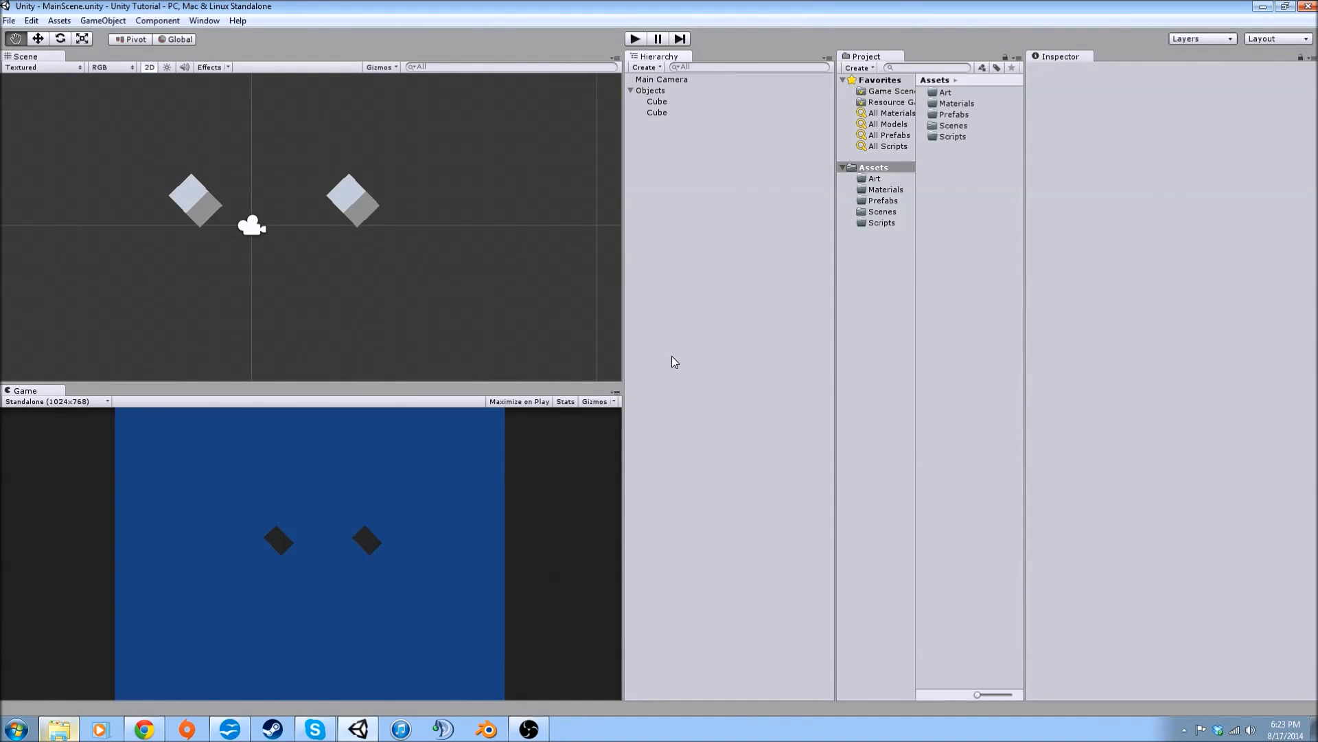
Open the Build Settings and add the current scene to the list of scenes in the build
{"action": "left_click", "coordinate": [9, 21]}
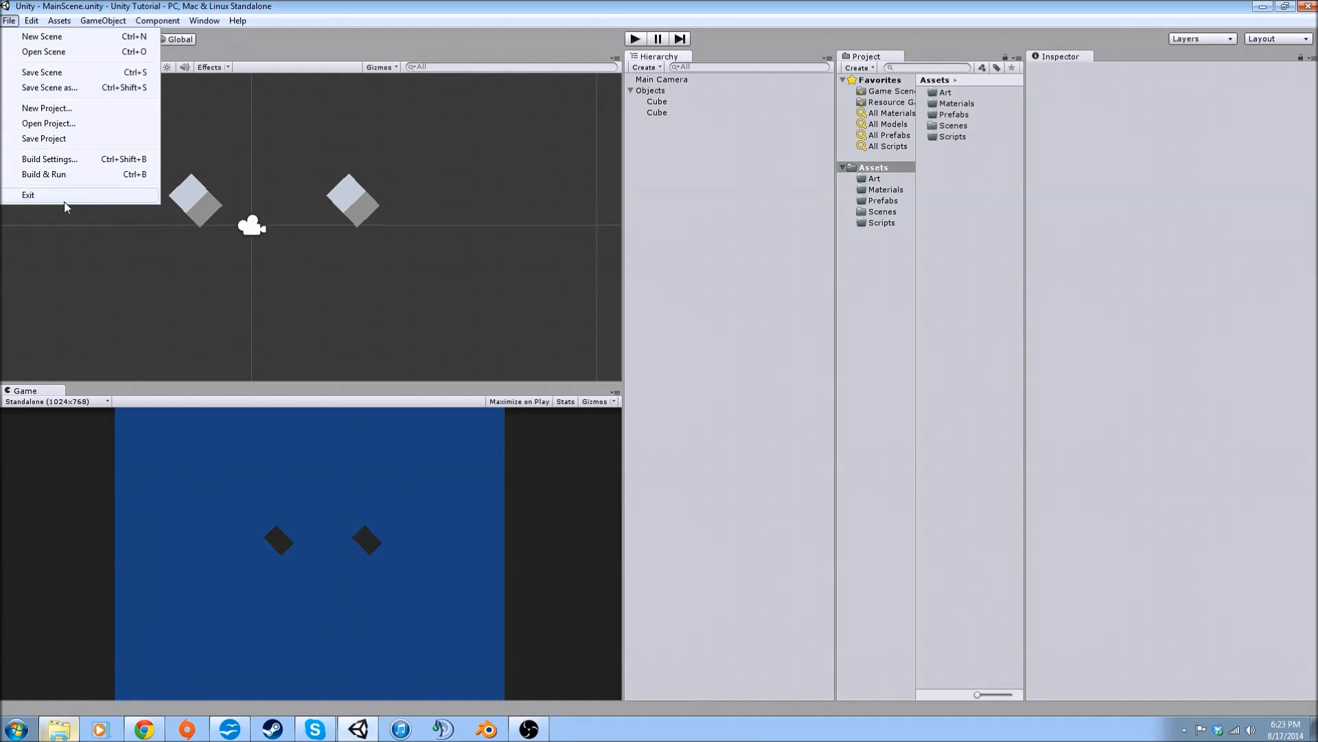
{"action": "left_click", "coordinate": [49, 159]}
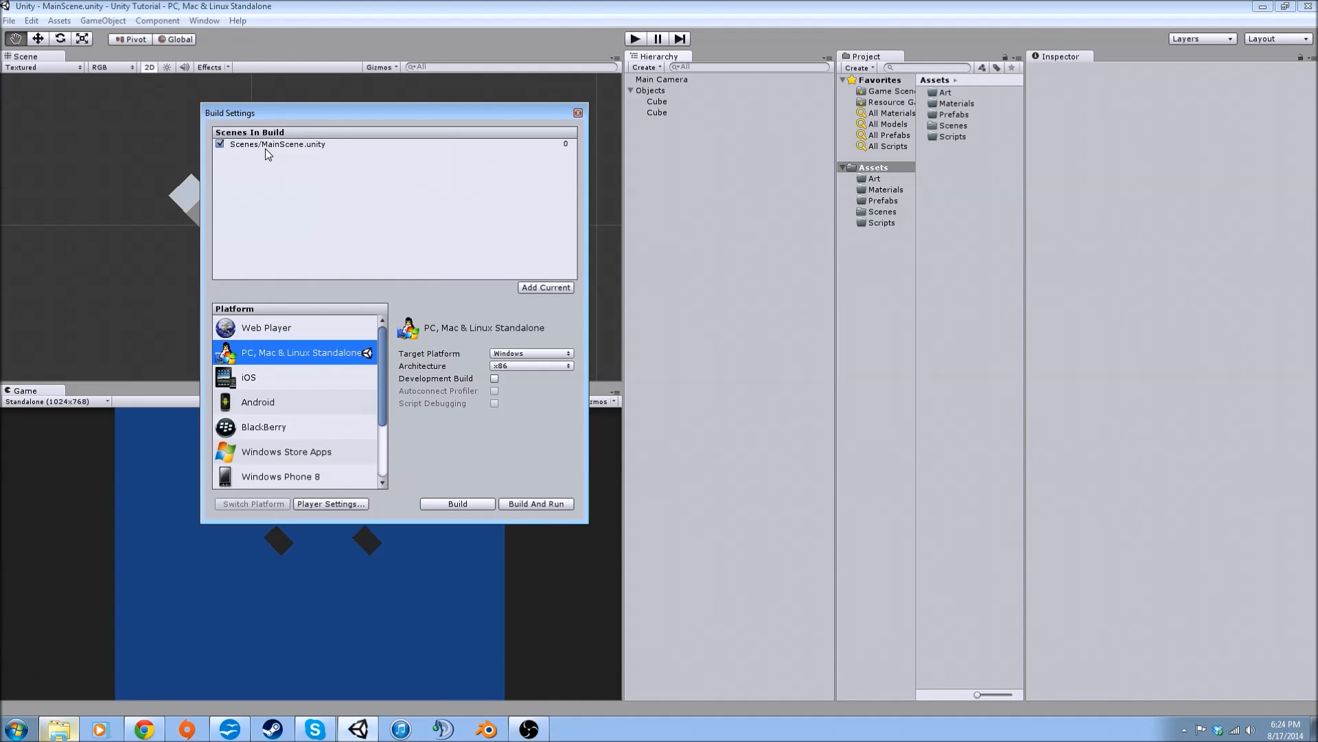
{"action": "left_click", "coordinate": [545, 288]}
Remove both MainScene entries from the list of scenes in the build
{"action": "left_click", "coordinate": [284, 156]}
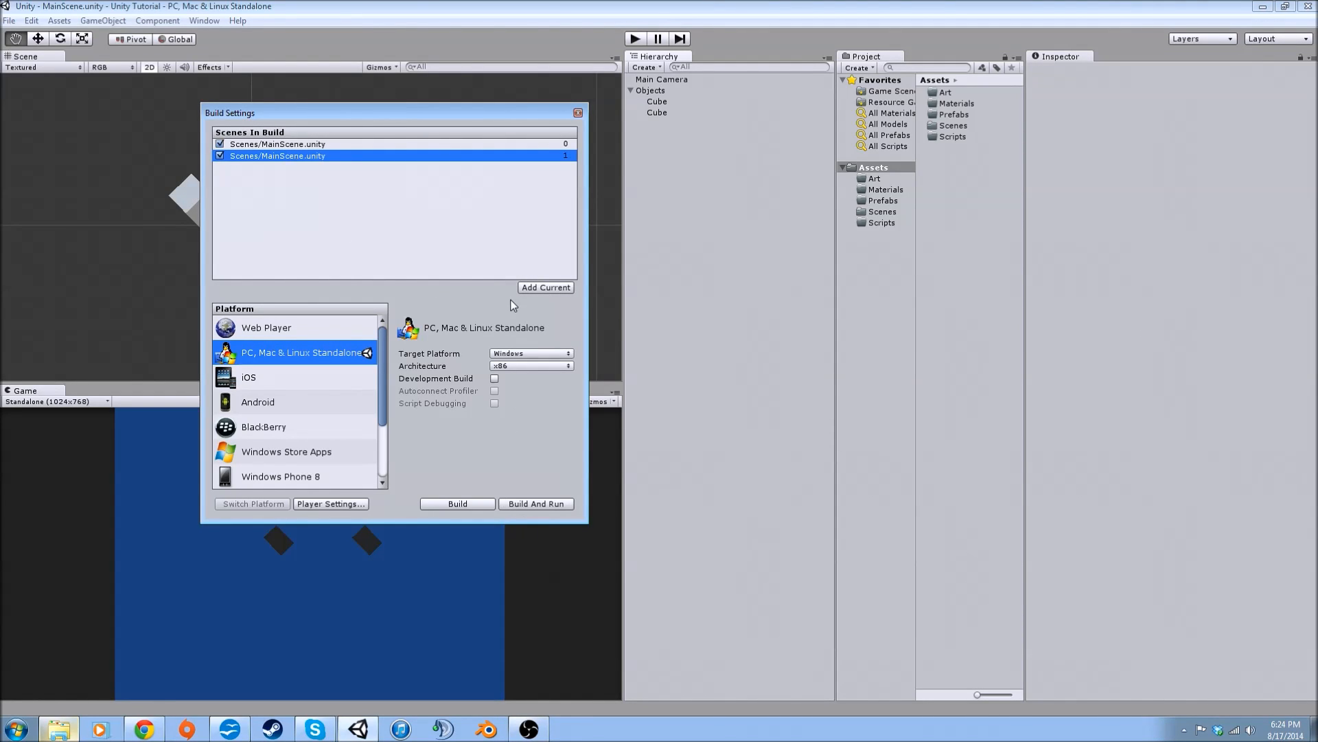
{"action": "key", "text": "Delete"}
{"action": "left_click", "coordinate": [375, 146]}
{"action": "key", "text": "Delete"}
Add MainScene from the project's Scenes folder to the scenes in the build and close the Build Settings
{"action": "double_click", "coordinate": [951, 126]}
{"action": "left_click_drag", "start_coordinate": [953, 99], "coordinate": [340, 198]}
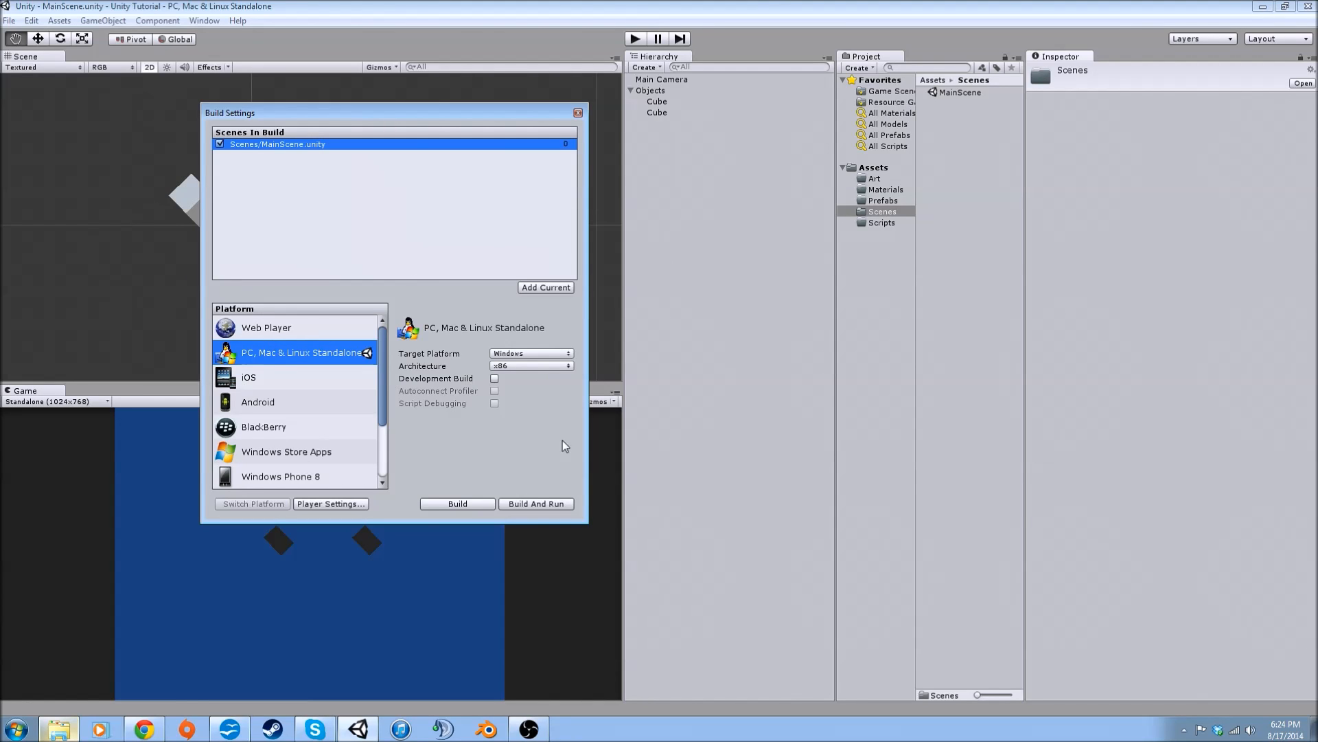
{"action": "left_click", "coordinate": [578, 114]}
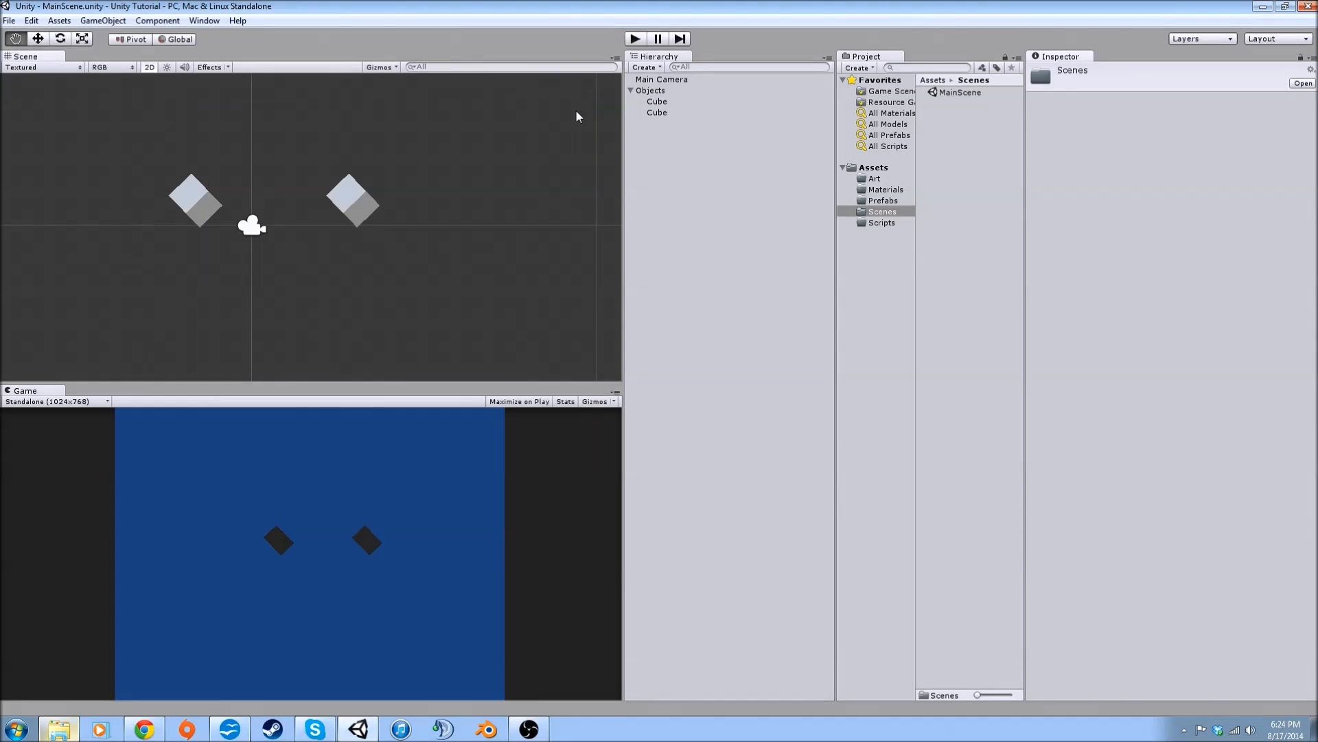